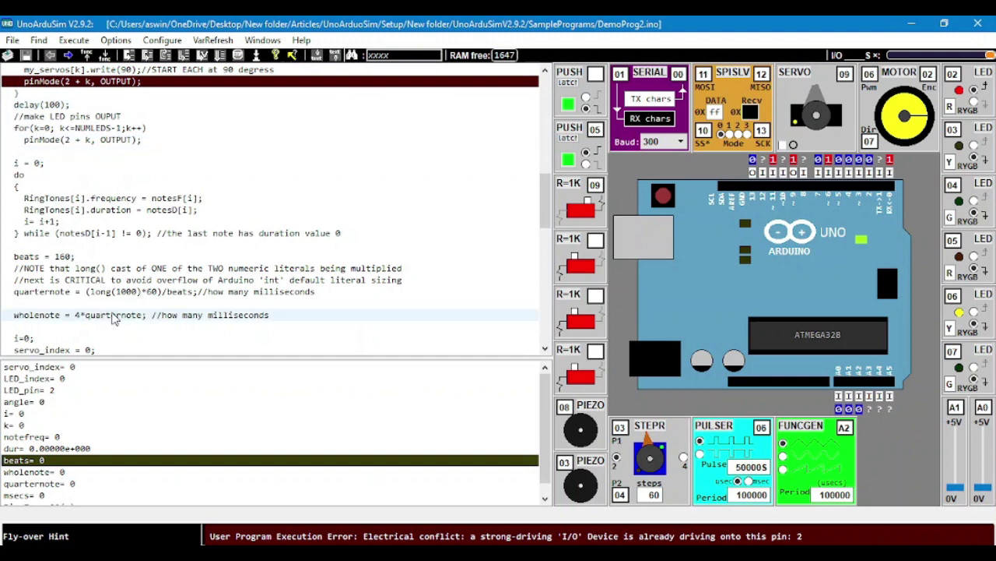
# - Recompile DemoProg2 in the Edit/View editor and accept it, clearing the pin 2 conflict
pyautogui.click(89, 390)
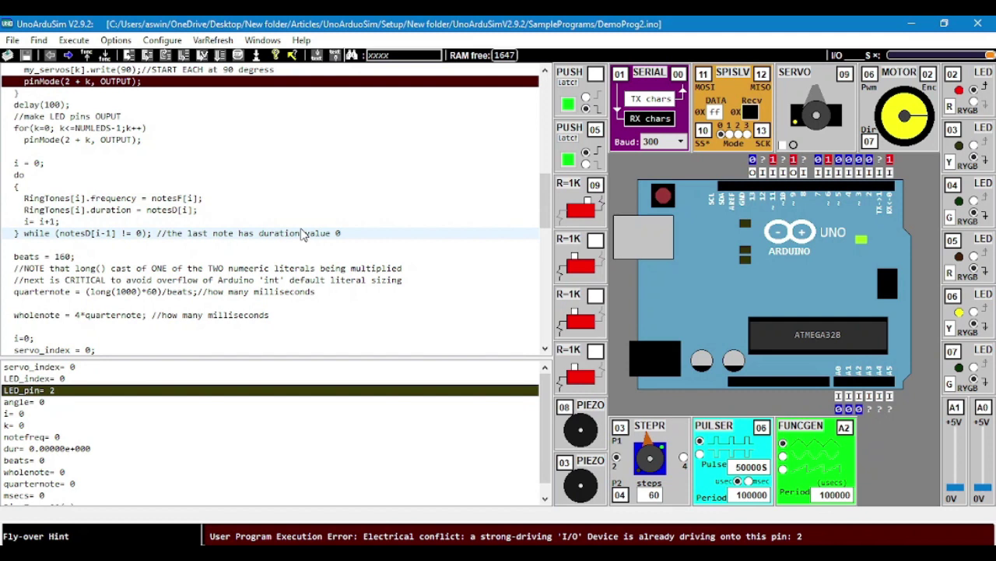
pyautogui.doubleClick(156, 128)
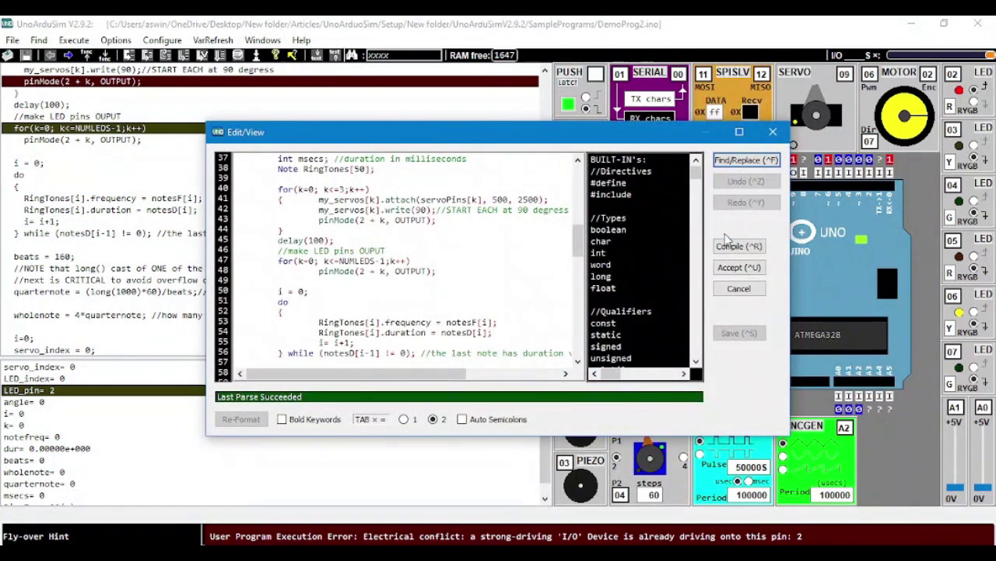
pyautogui.click(746, 247)
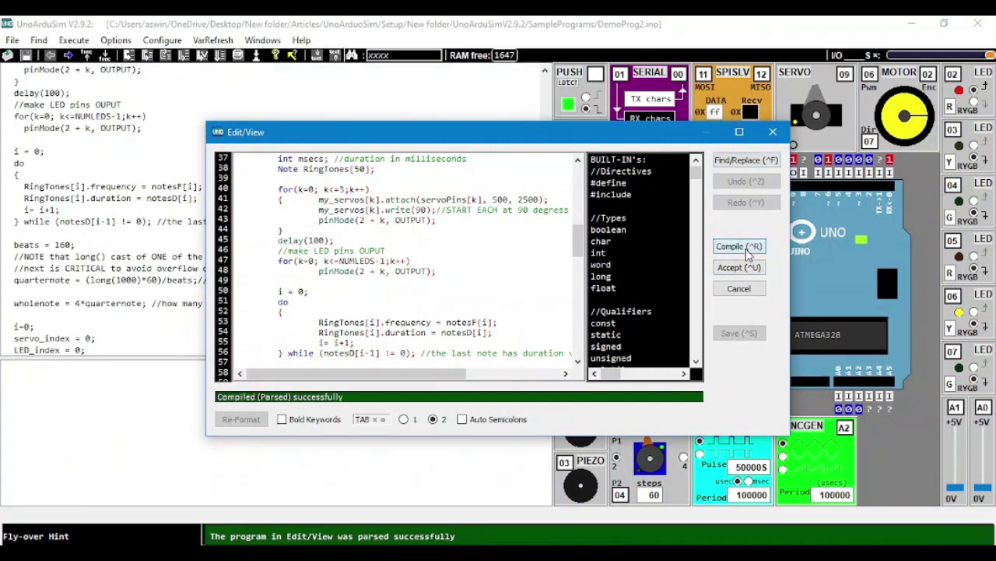
pyautogui.click(773, 134)
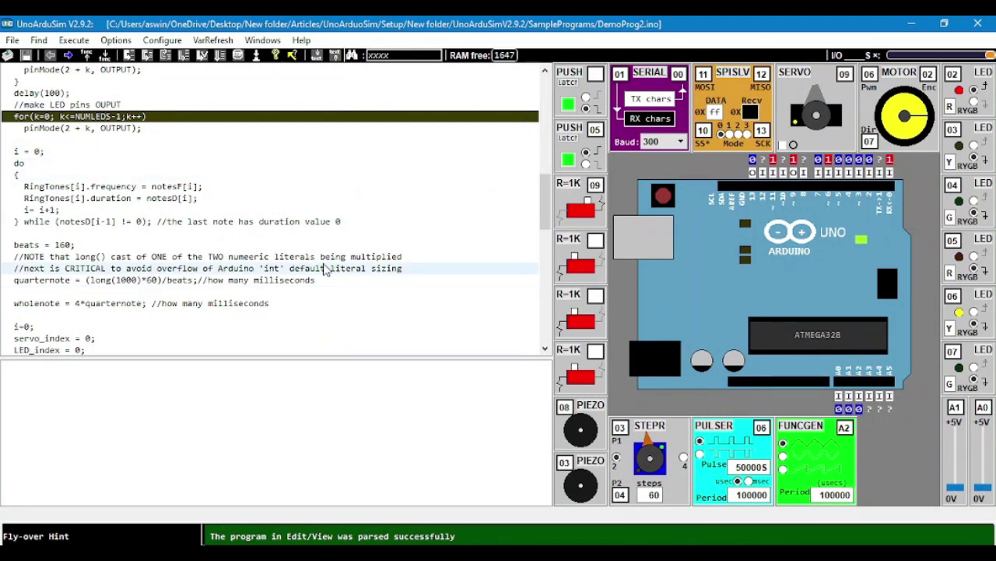
pyautogui.click(161, 40)
pyautogui.click(187, 56)
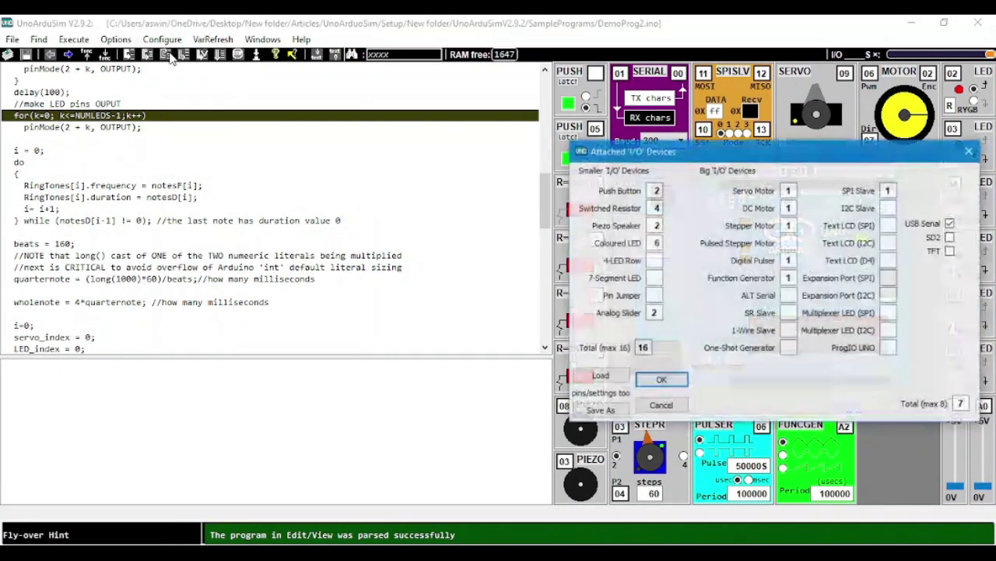
pyautogui.click(663, 402)
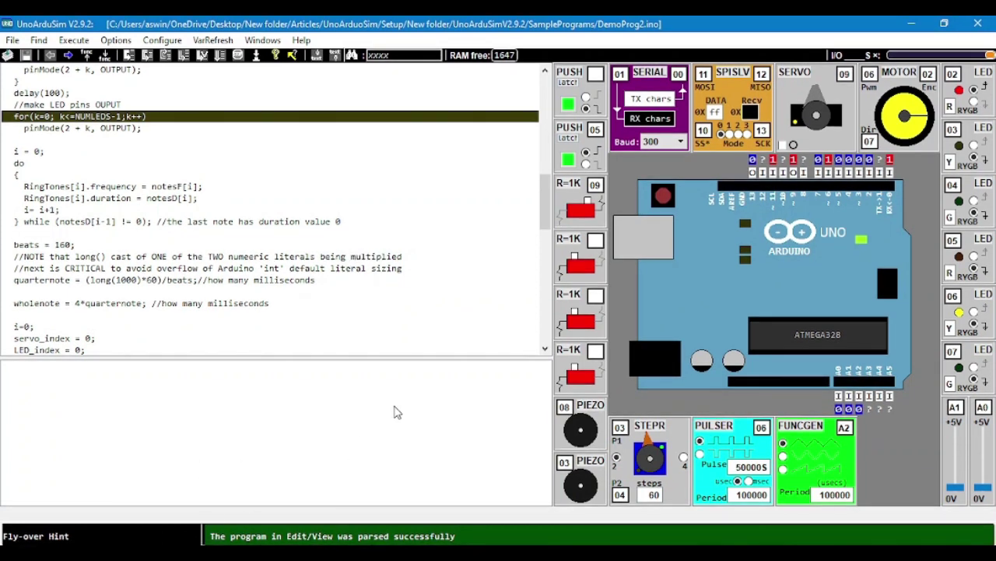
pyautogui.click(12, 40)
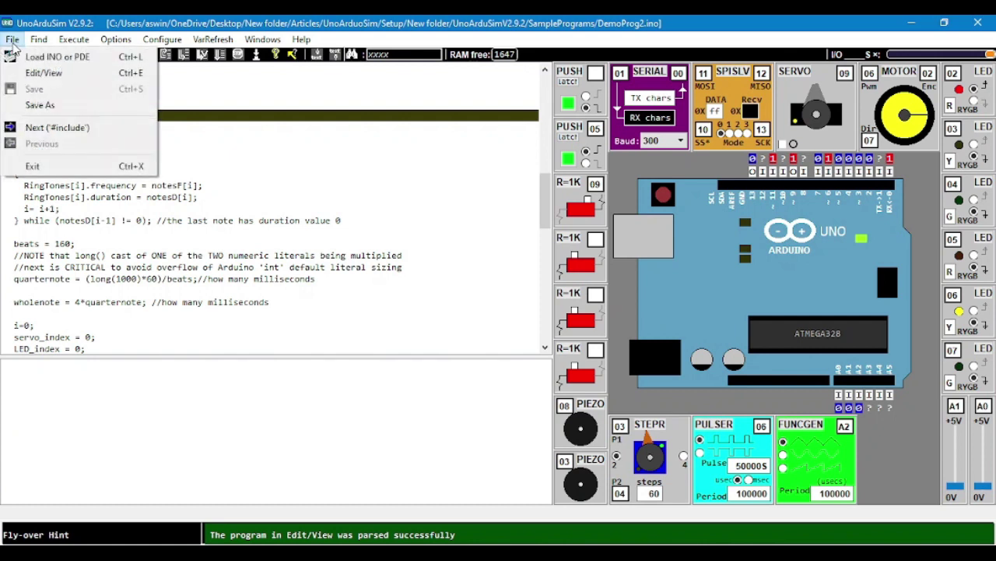
pyautogui.moveTo(34, 42)
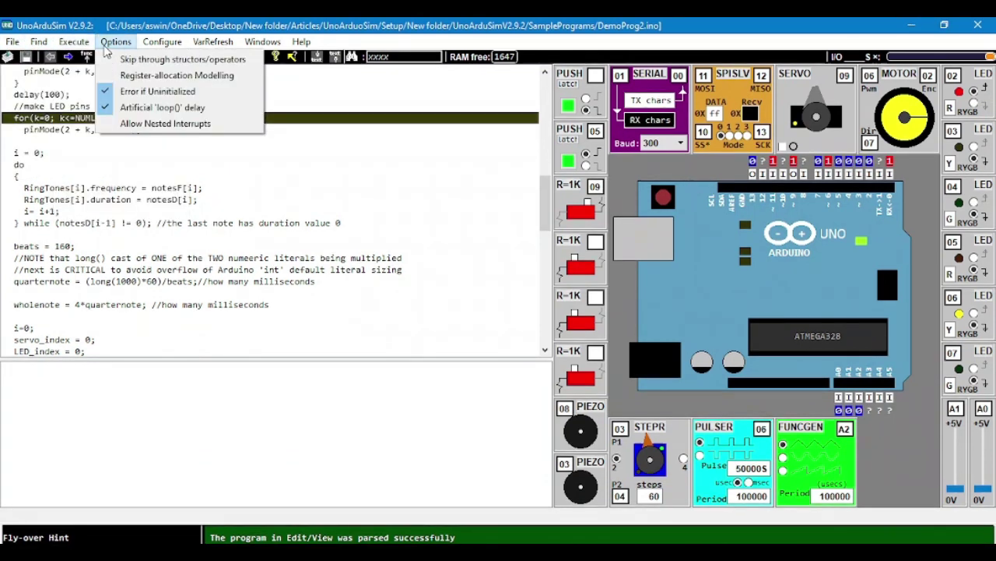
pyautogui.moveTo(85, 41)
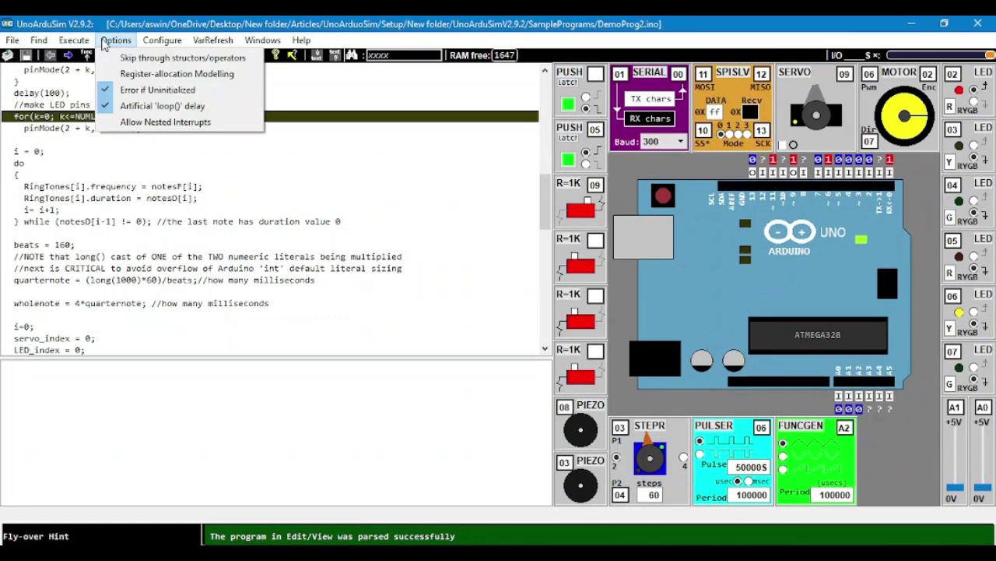
pyautogui.moveTo(14, 40)
pyautogui.click(370, 102)
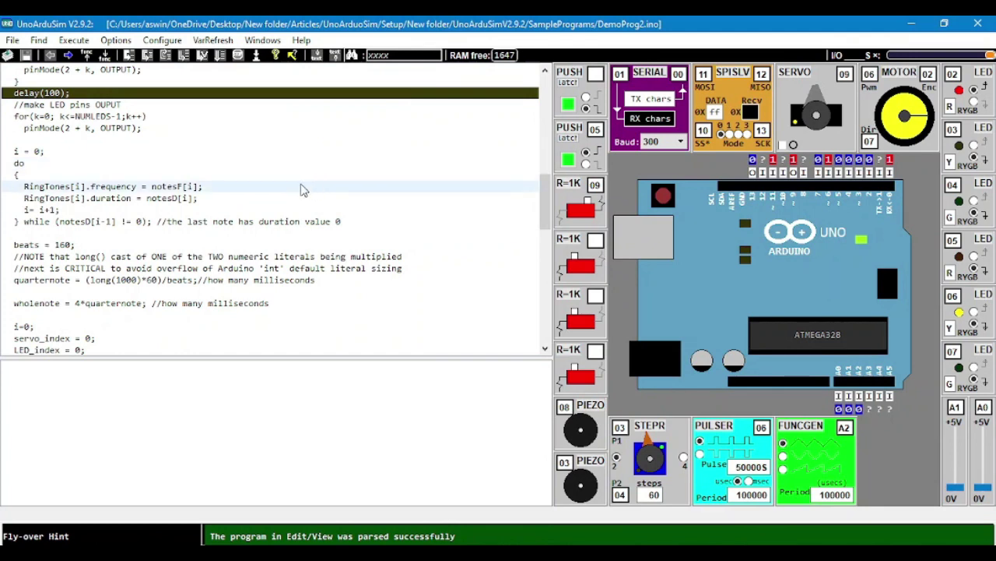
# - Load DemoProg1.ino from the SamplePrograms folder via File > Load INO or PDE
pyautogui.scroll(-8, 321, 249)
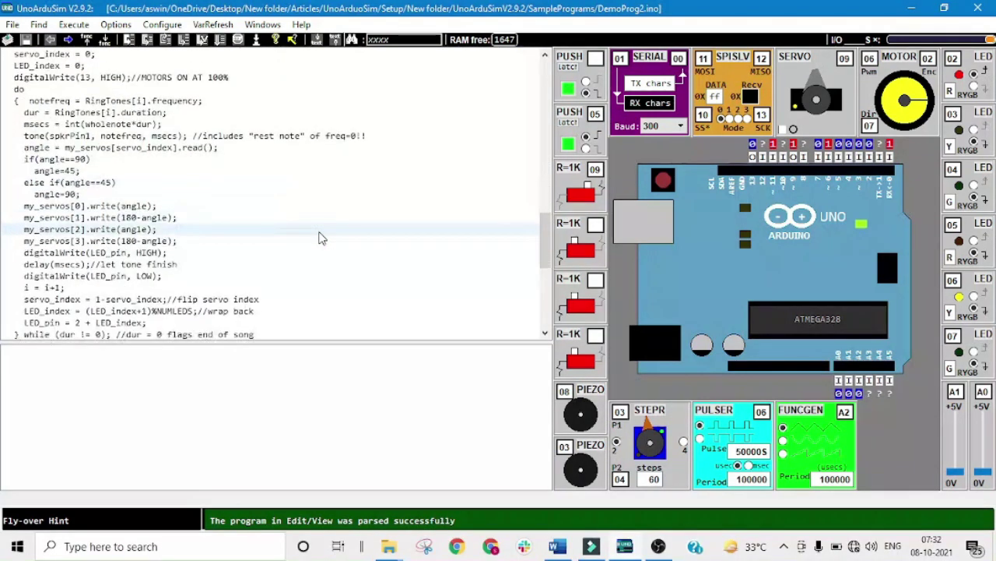
pyautogui.scroll(20, 321, 237)
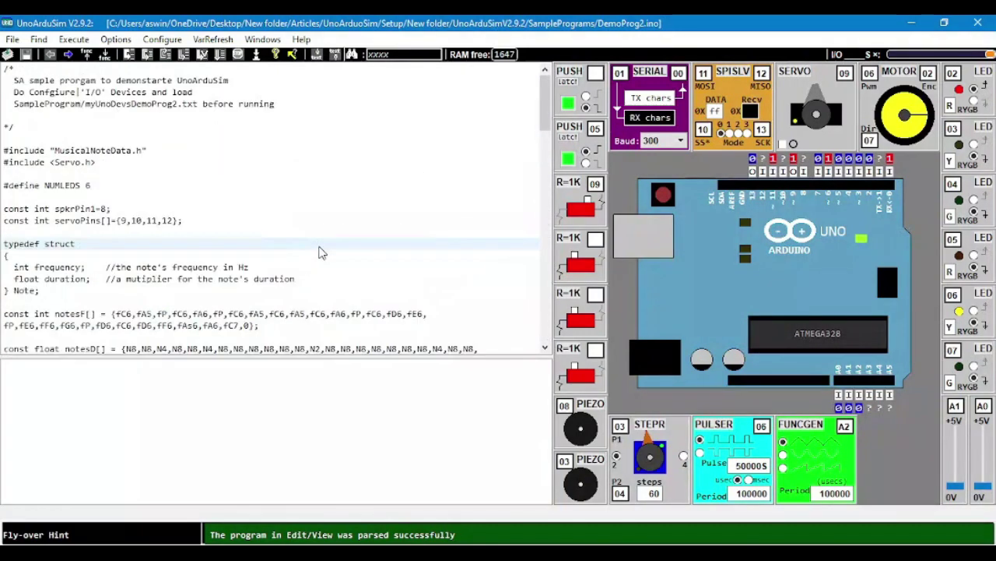
pyautogui.click(12, 39)
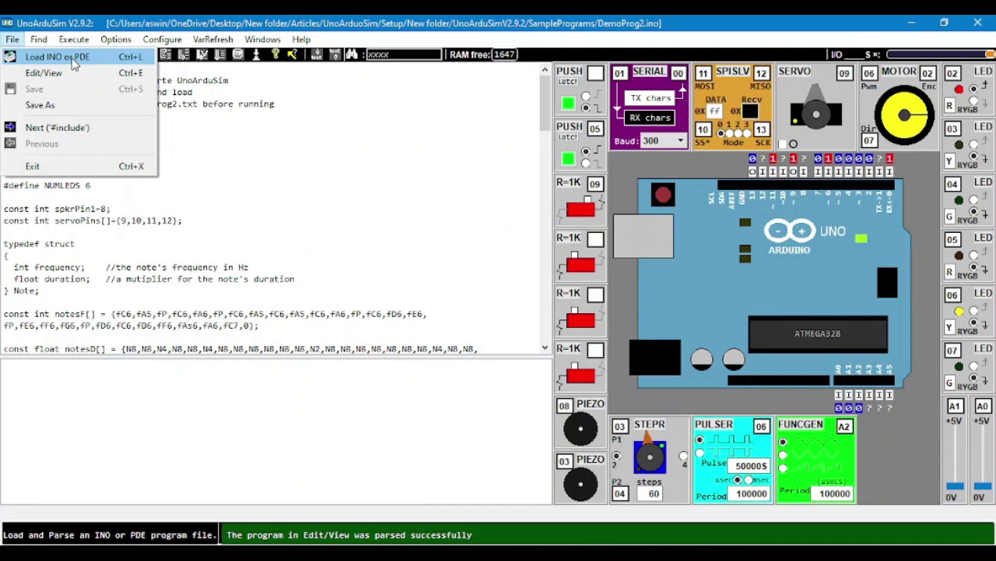
pyautogui.click(32, 61)
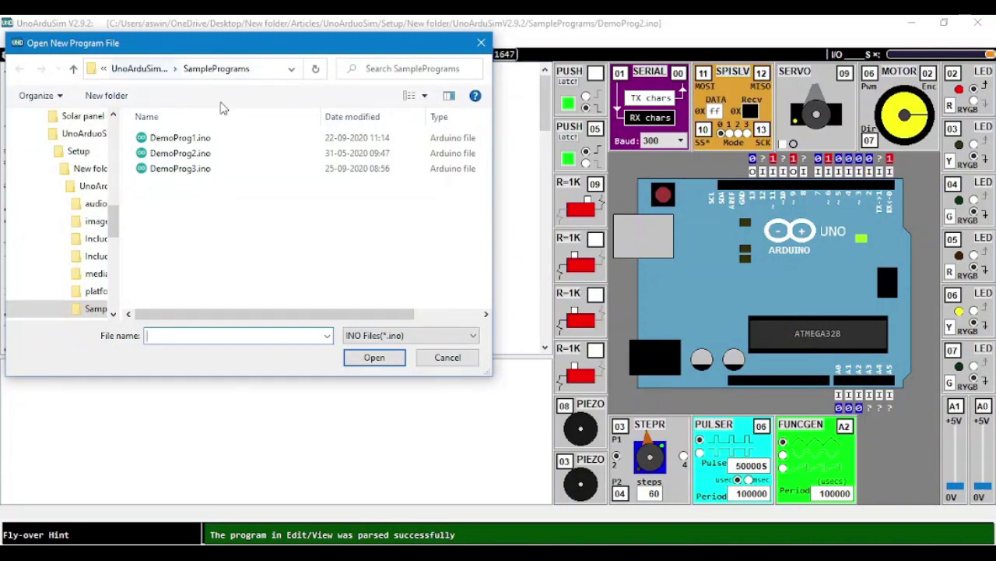
pyautogui.click(212, 141)
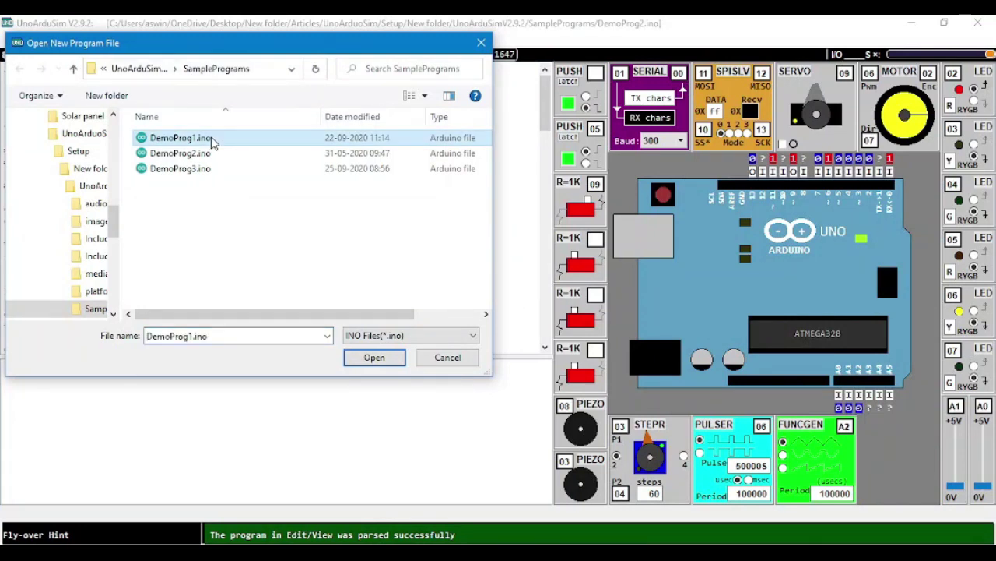
pyautogui.doubleClick(212, 140)
# - Scroll to the top of the DemoProg1 code and run it continuously
pyautogui.scroll(1, 136, 151)
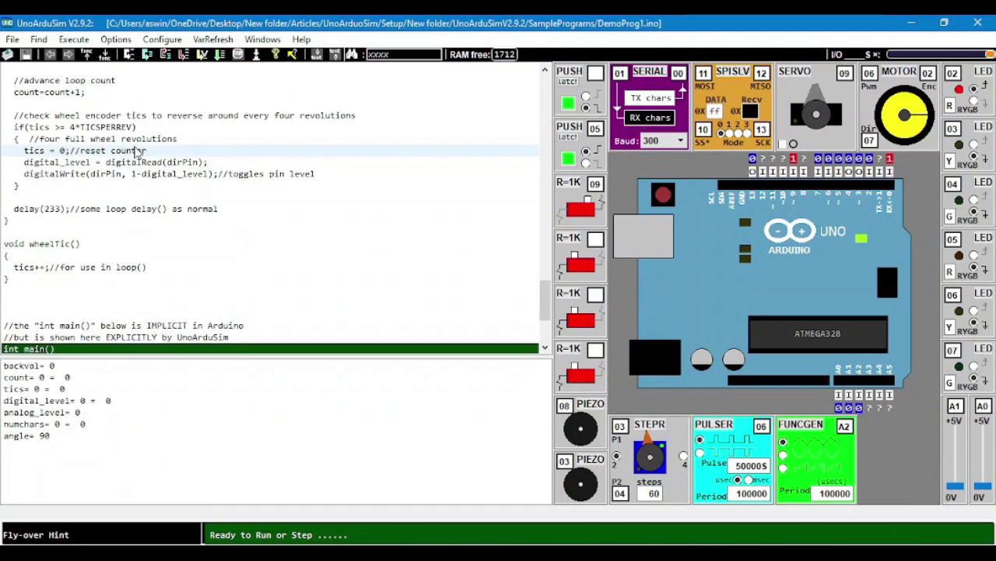
pyautogui.scroll(15, 136, 152)
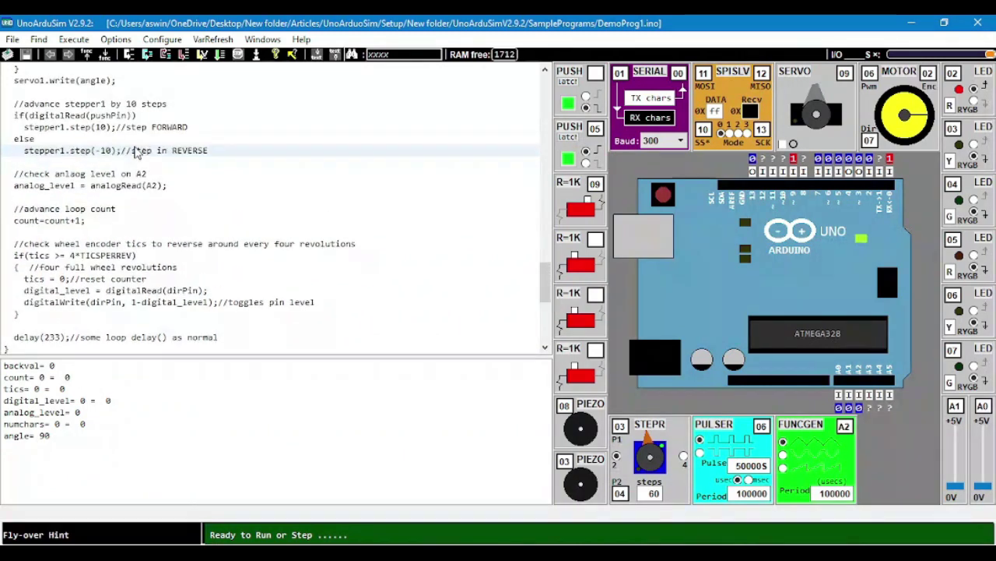
pyautogui.scroll(15, 136, 152)
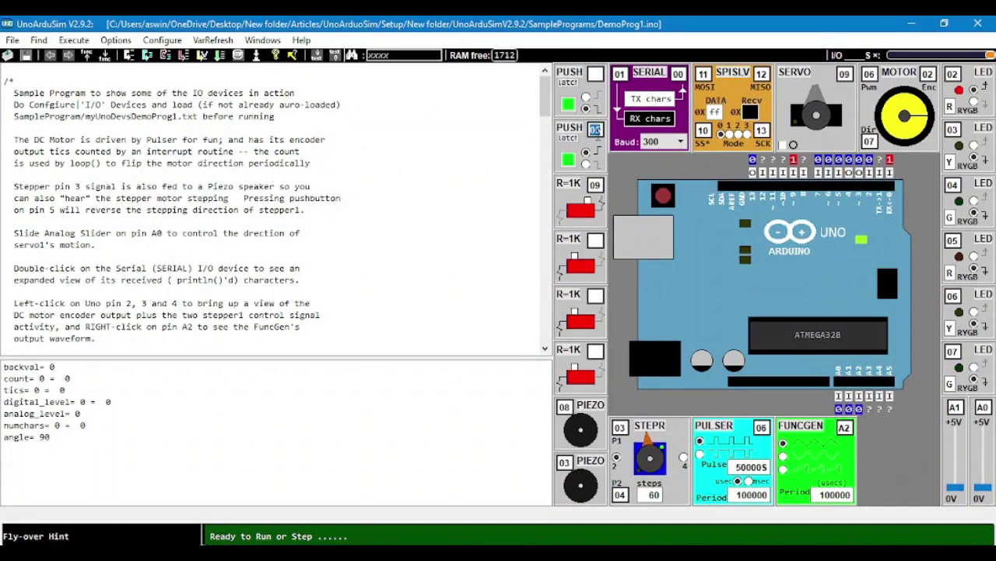
pyautogui.click(220, 56)
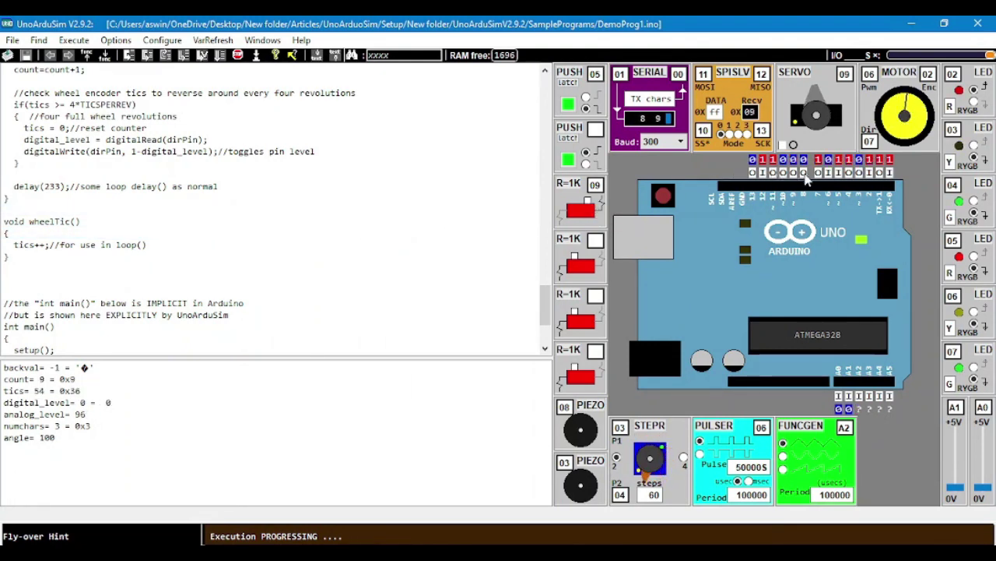
# - Add header pins 1, 4, 5 and 7 to the Digital Waveforms window
pyautogui.click(882, 180)
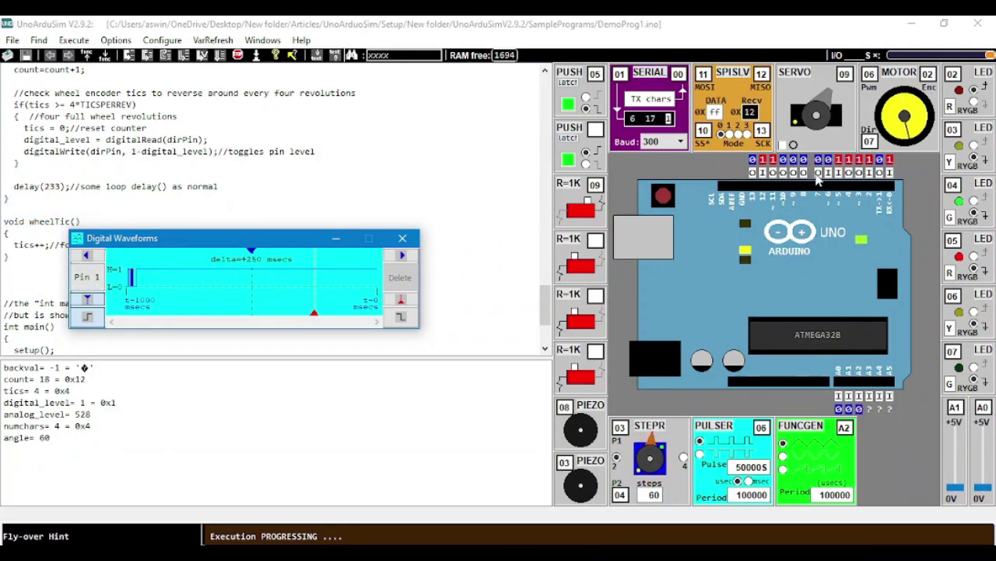
pyautogui.click(847, 179)
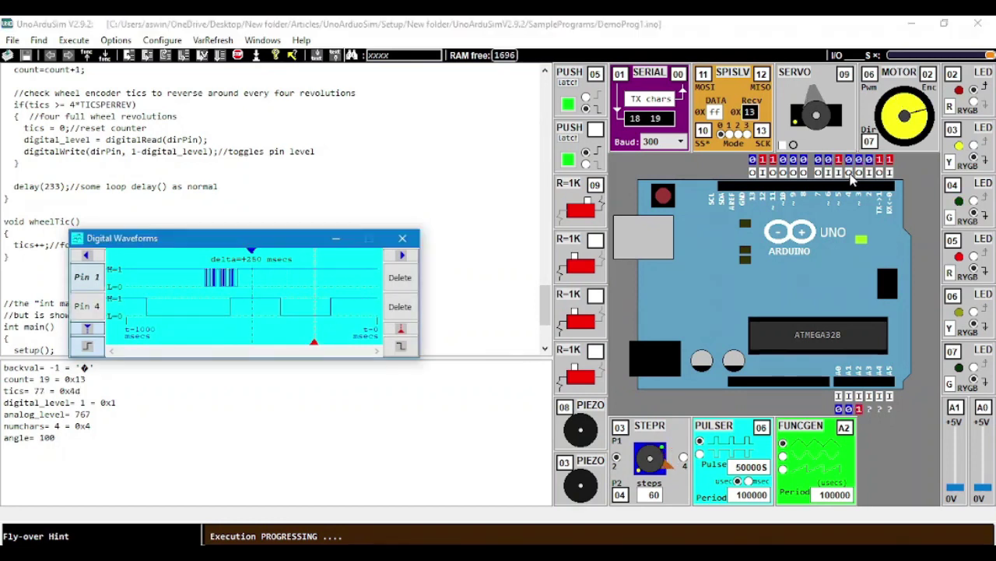
pyautogui.click(840, 181)
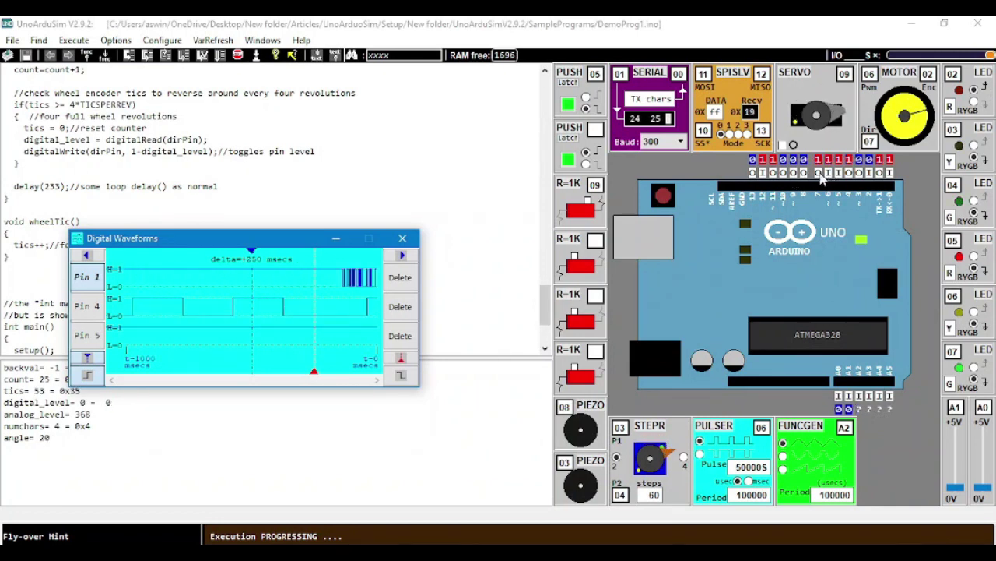
pyautogui.click(819, 178)
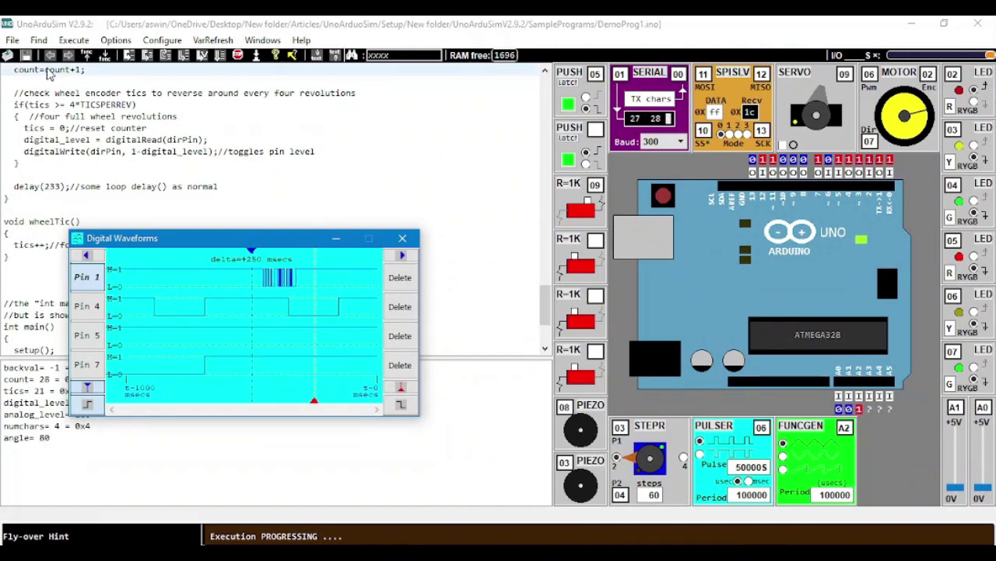
pyautogui.click(12, 41)
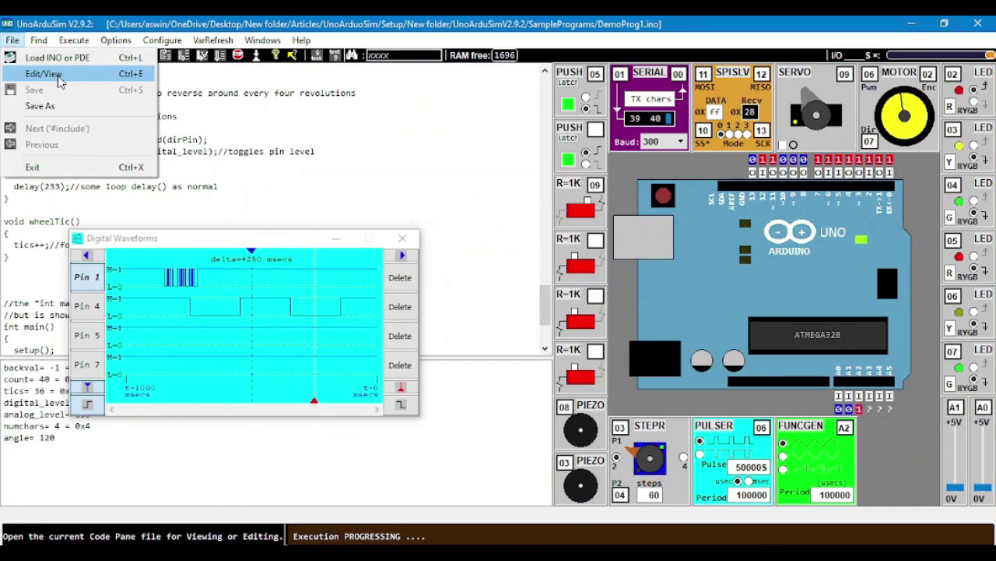
# - Halt the running DemoProg1, resume it, then halt it again
pyautogui.click(208, 130)
pyautogui.click(74, 41)
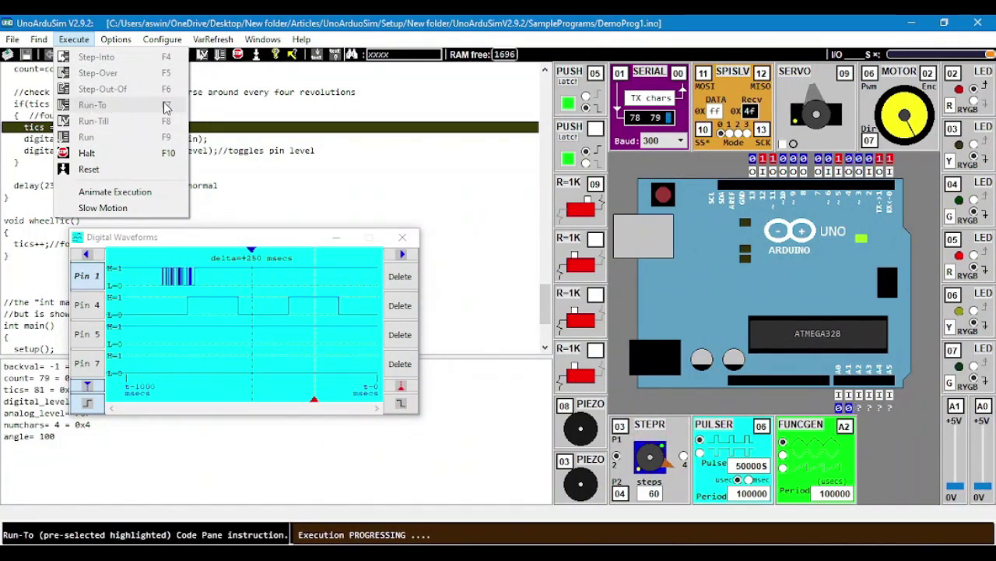
pyautogui.click(312, 237)
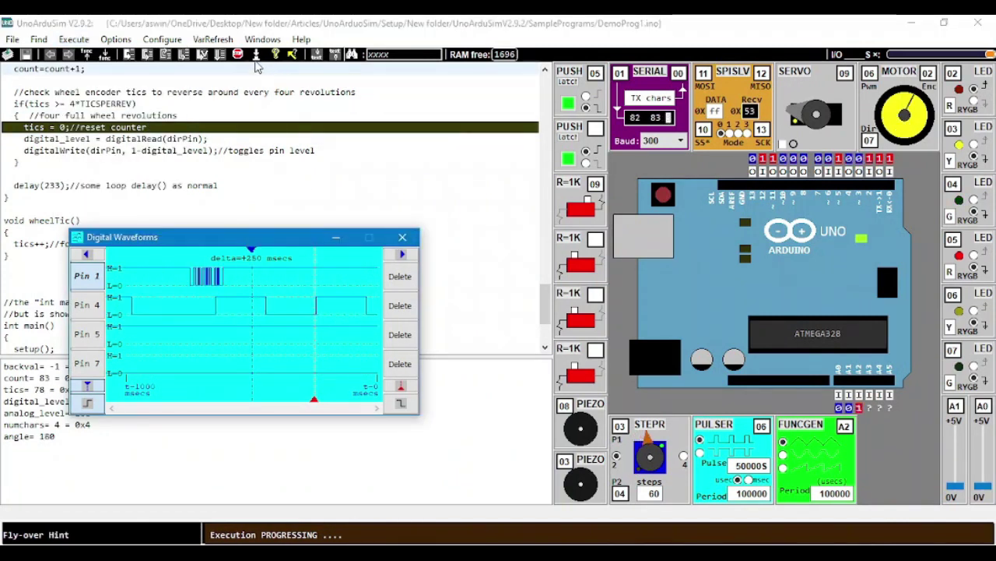
pyautogui.click(238, 54)
pyautogui.click(74, 39)
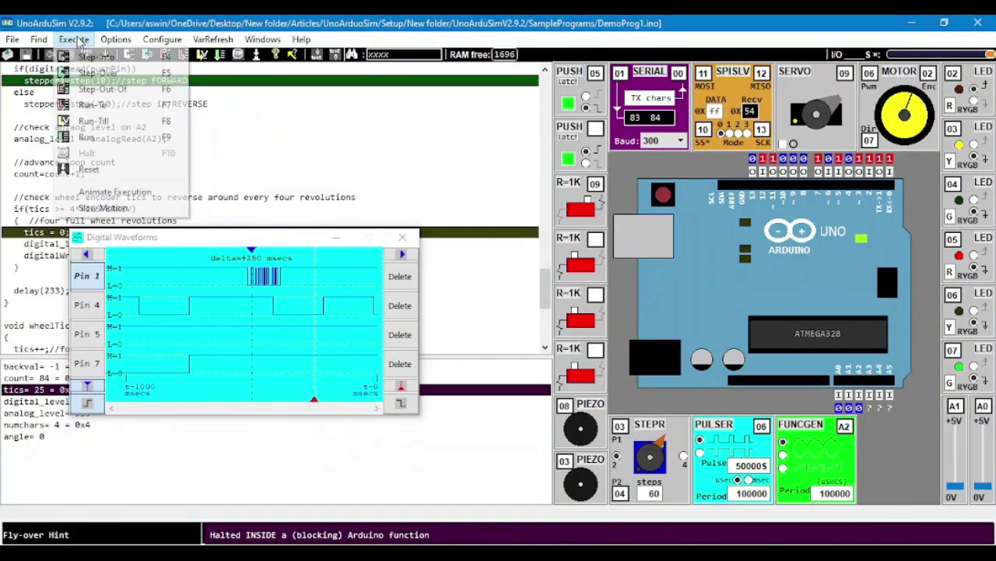
pyautogui.click(85, 137)
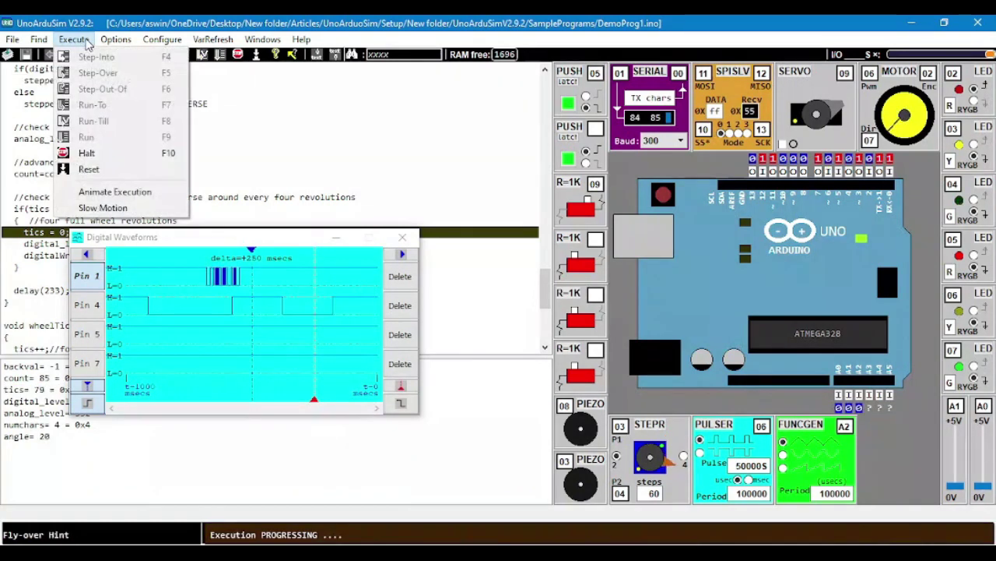
pyautogui.click(85, 152)
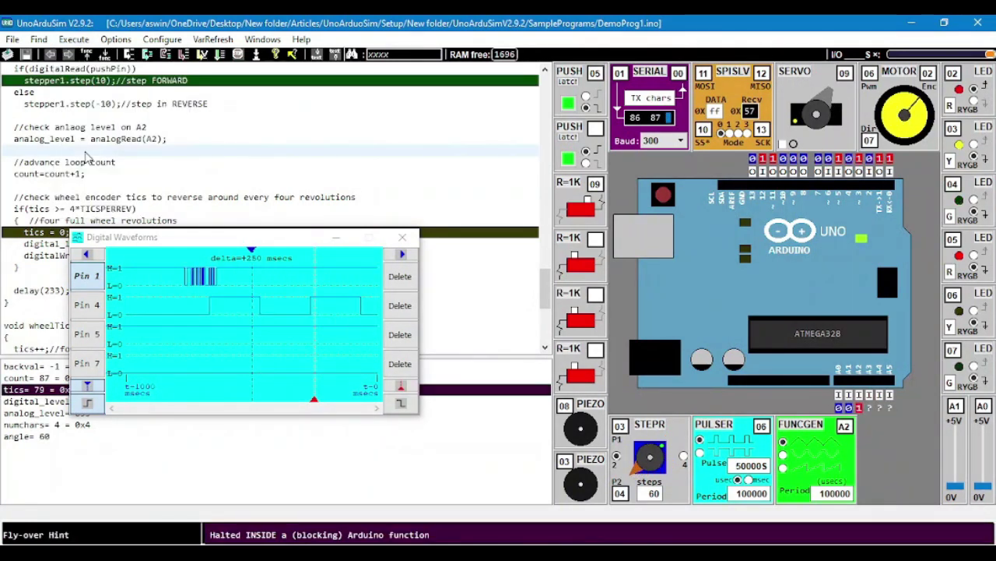
# - Reset DemoProg1 to its start so every variable returns to 0
pyautogui.click(74, 39)
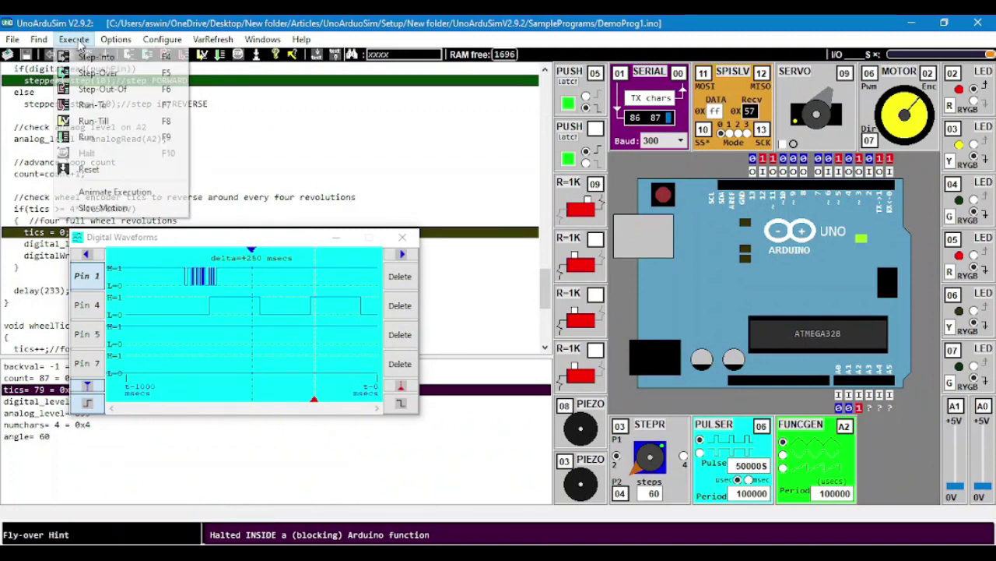
pyautogui.click(432, 141)
pyautogui.click(256, 53)
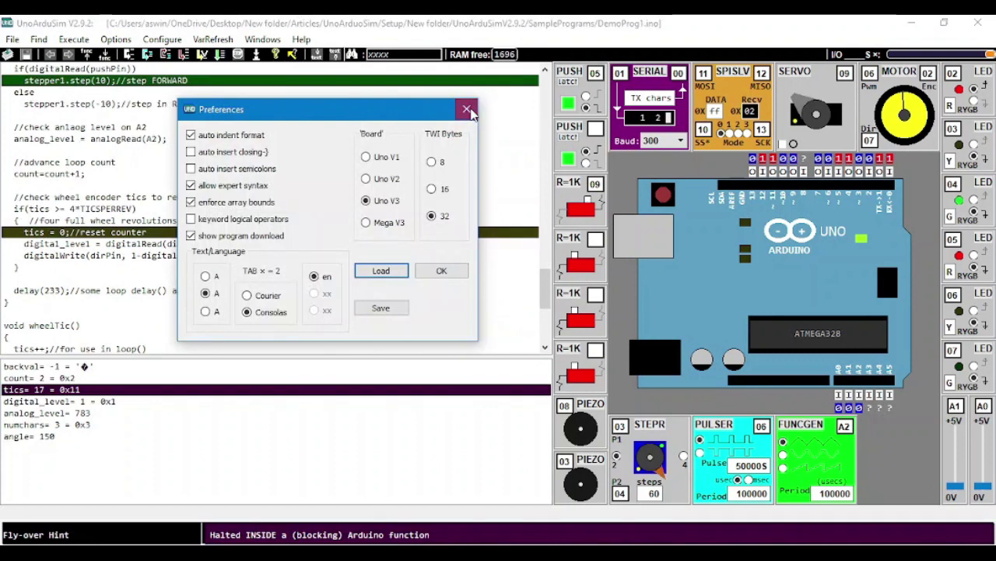
# - Change the board preference to Uno V1 and maximize the simulator window
pyautogui.click(468, 109)
pyautogui.click(162, 39)
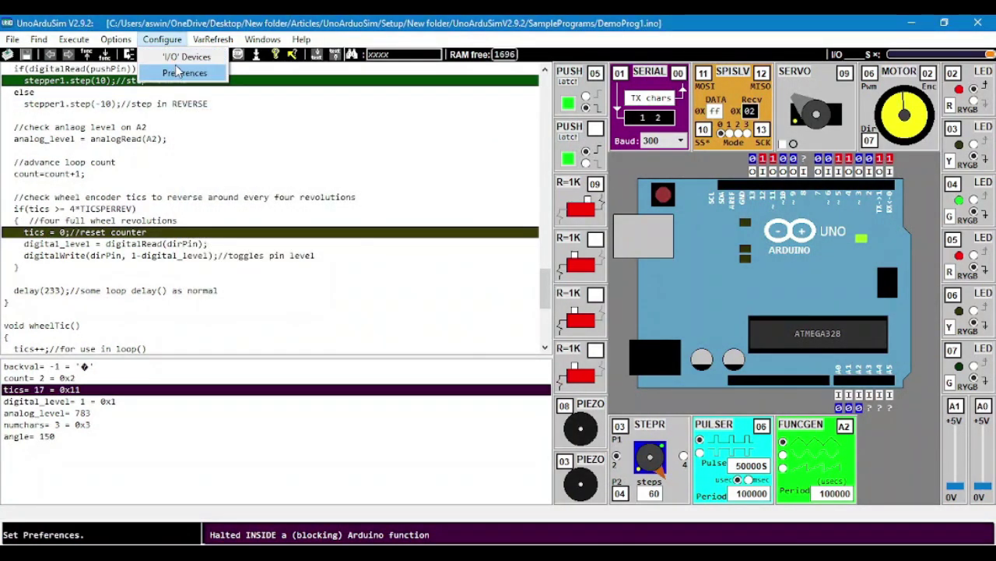
pyautogui.click(174, 71)
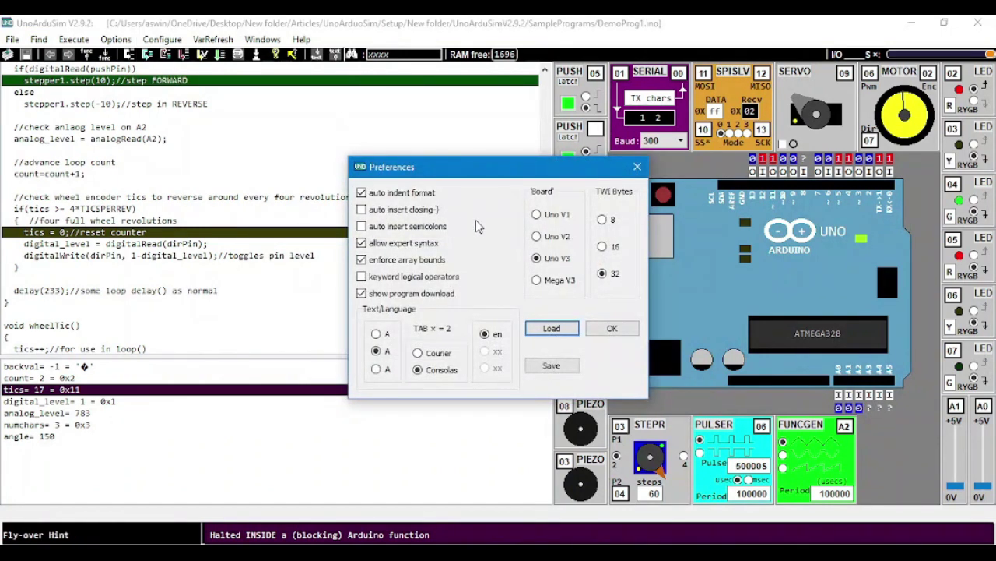
pyautogui.click(536, 215)
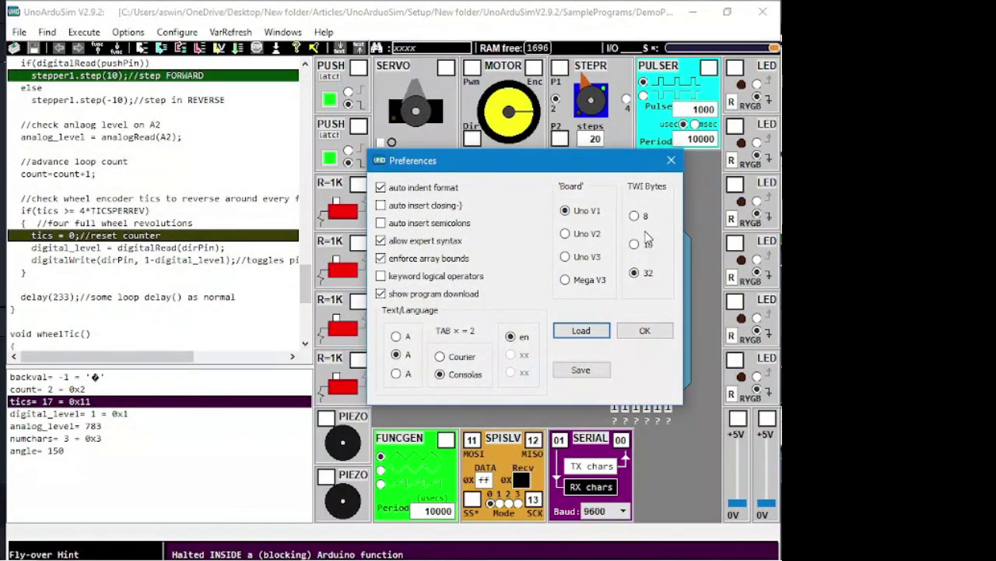
pyautogui.click(643, 332)
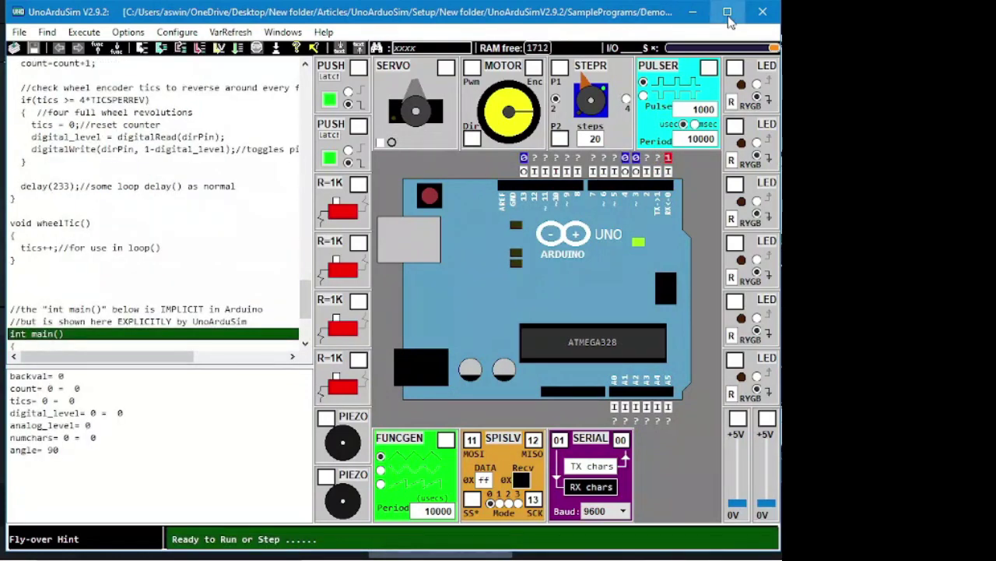
pyautogui.click(725, 12)
# - Enter 1 for Text LCD (SPI) in the Attached I/O Devices dialog
pyautogui.click(238, 39)
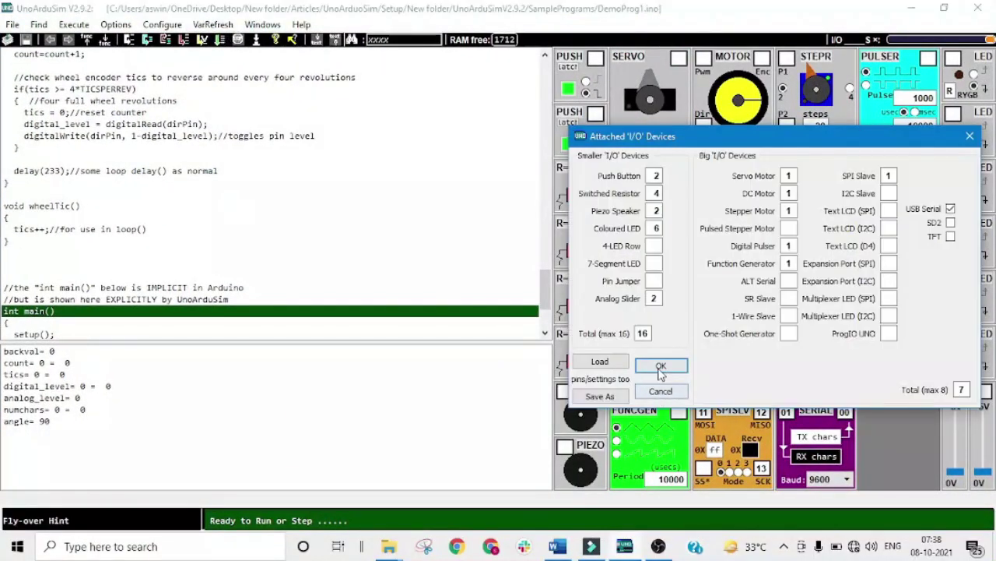
pyautogui.click(654, 366)
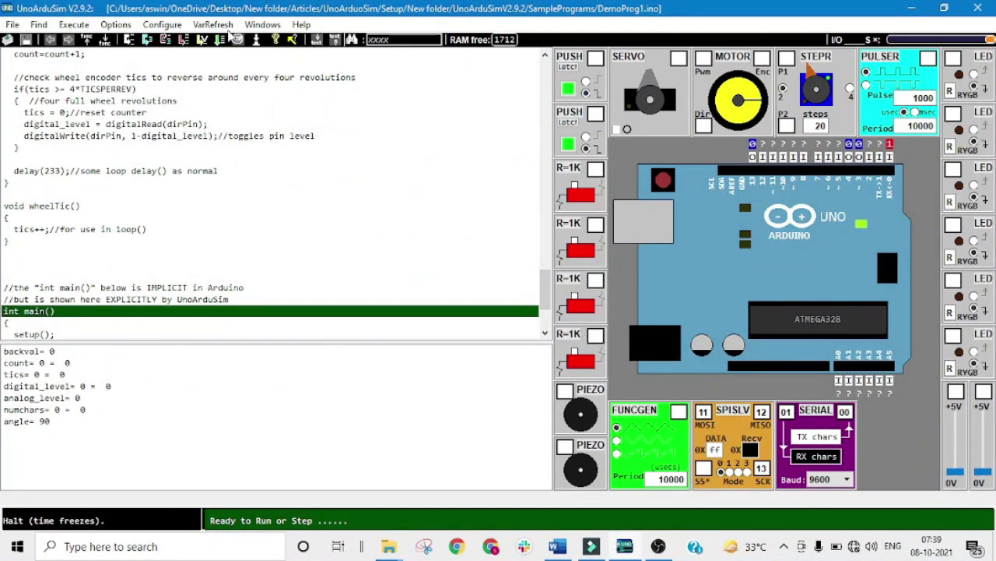
pyautogui.click(160, 25)
pyautogui.click(172, 43)
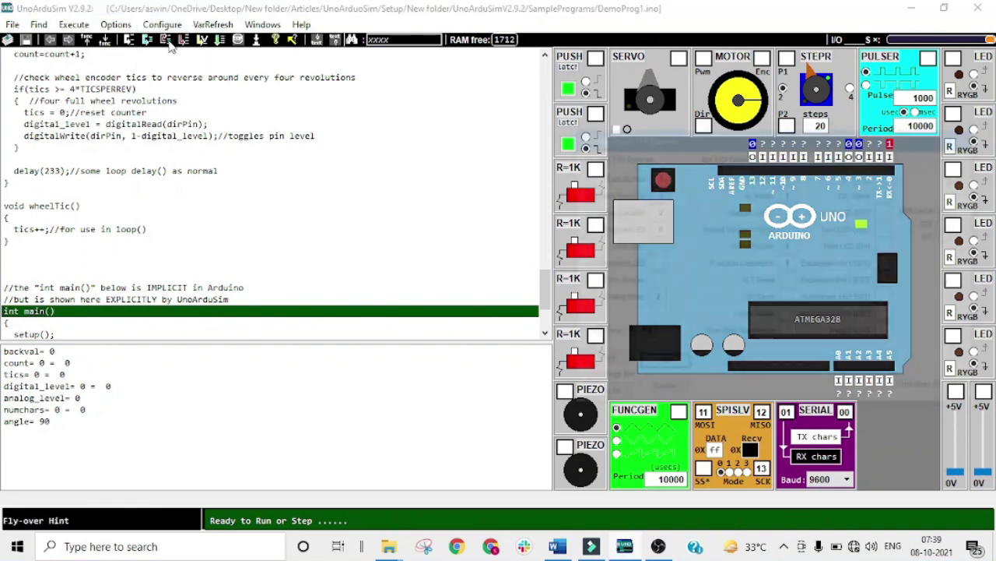
pyautogui.moveTo(762, 139); pyautogui.dragTo(394, 148)
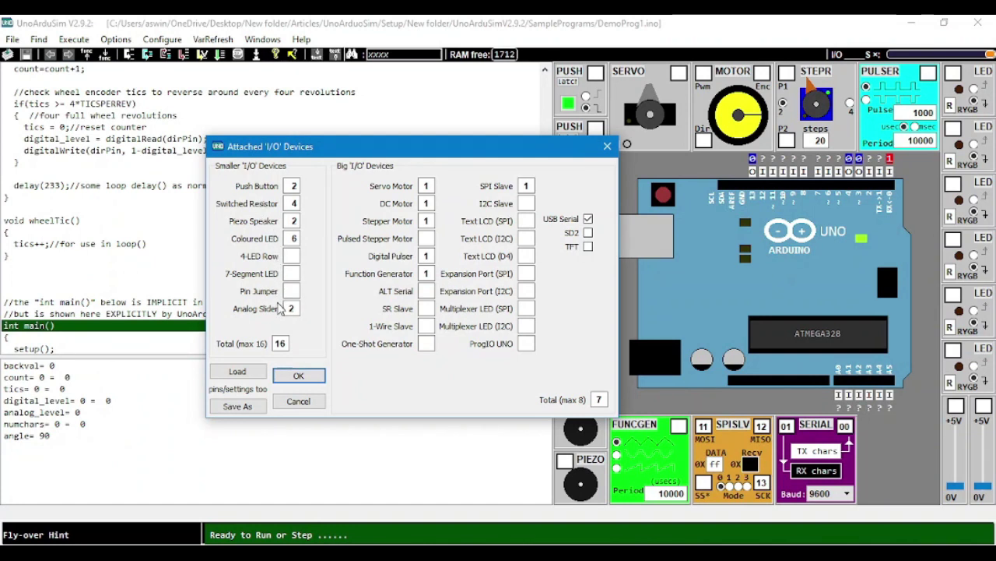
pyautogui.write('1')
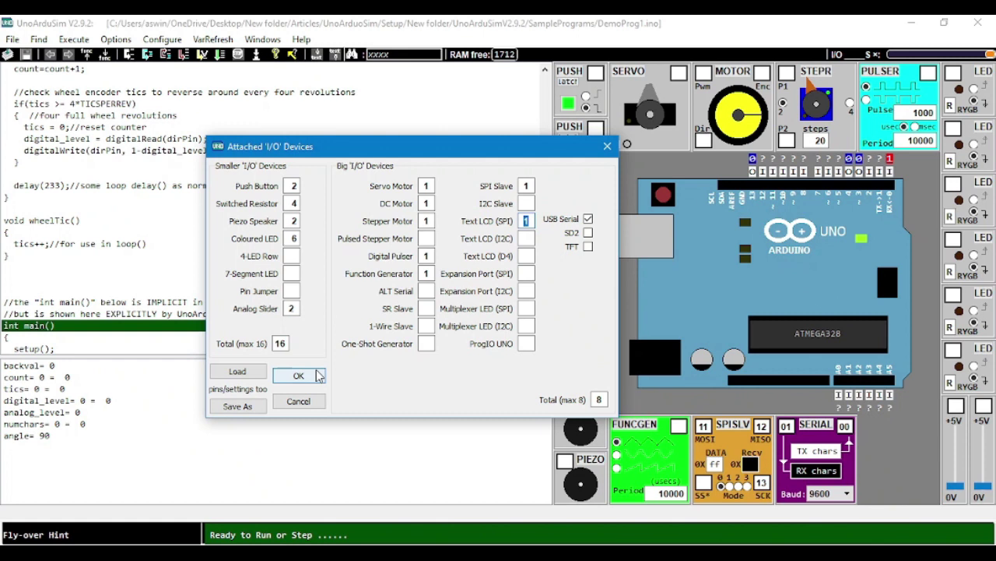
# - Dismiss the devices file browser and run the push-button sketch continuously
pyautogui.click(237, 373)
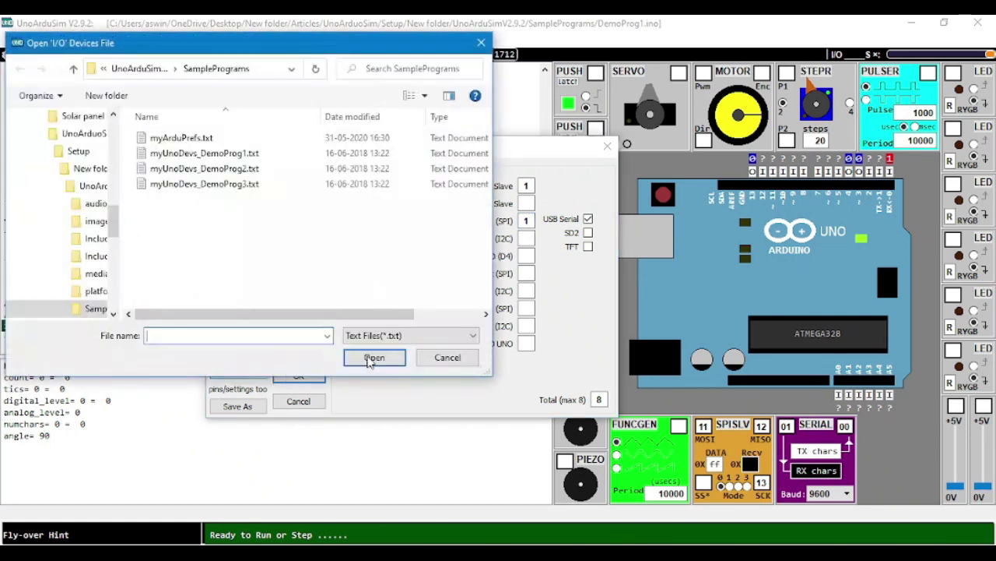
pyautogui.click(445, 357)
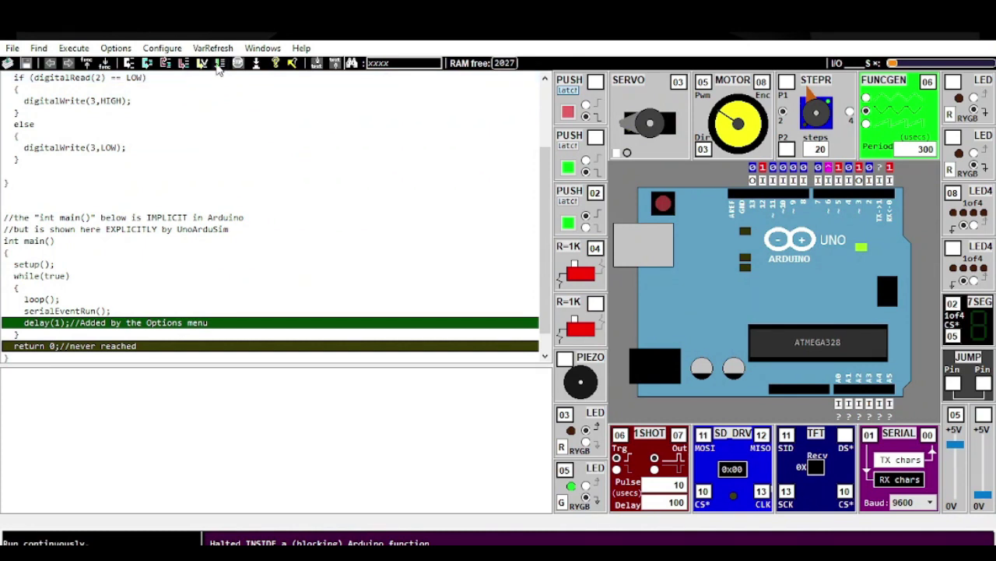
pyautogui.click(218, 66)
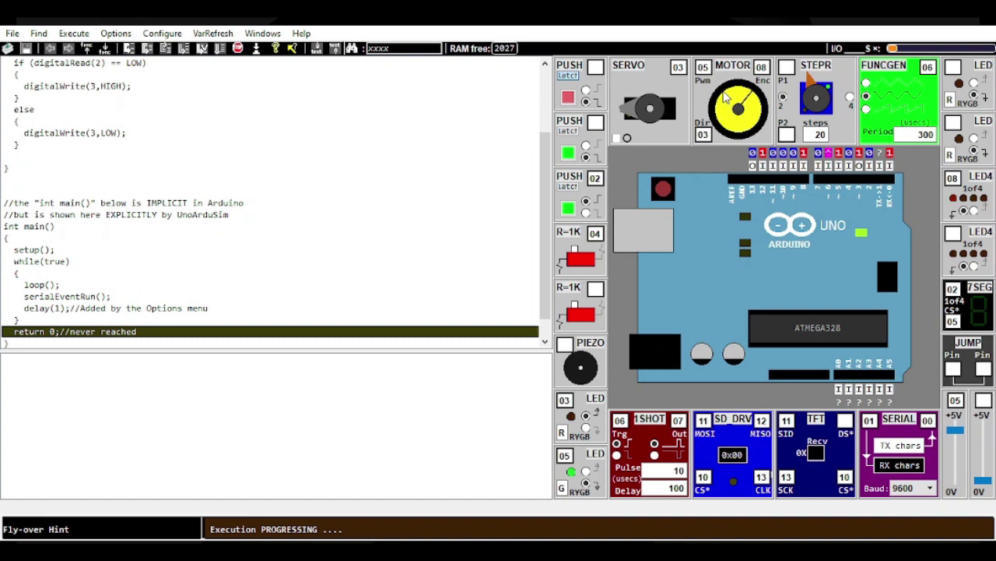
pyautogui.scroll(3, 231, 189)
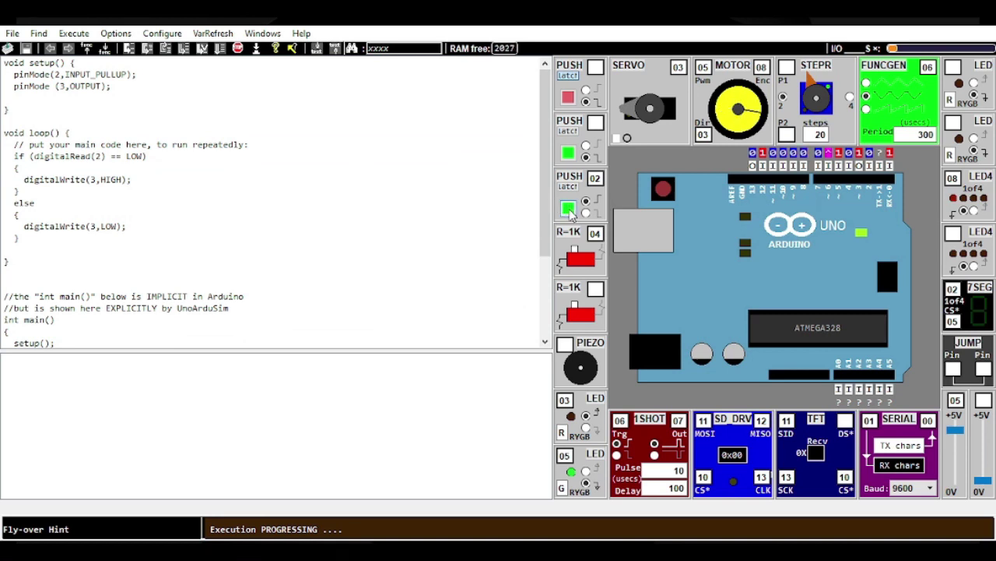
# - Press the pin 2 push button and switch it to latching mode
pyautogui.click(569, 209)
pyautogui.click(586, 201)
pyautogui.click(572, 210)
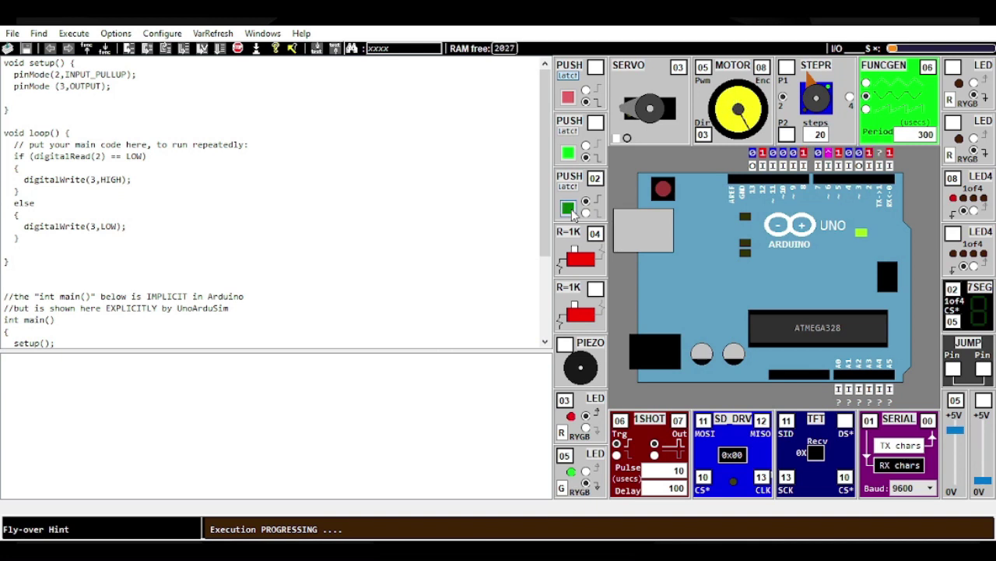
pyautogui.click(569, 209)
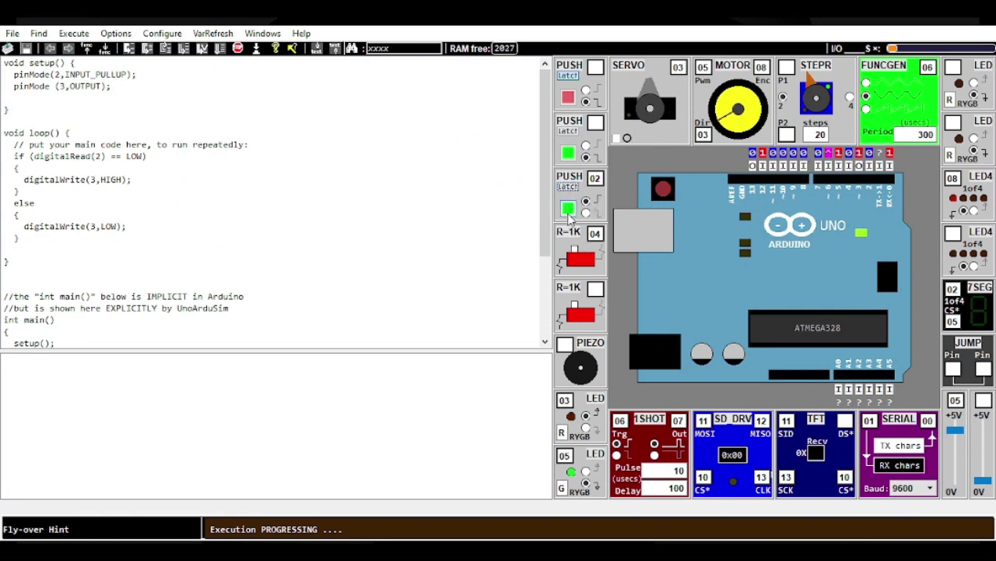
# - Toggle the pin 2 button repeatedly to light the pin 3 LED and move the servo
pyautogui.click(568, 209)
pyautogui.click(568, 209)
pyautogui.click(568, 209)
pyautogui.doubleClick(569, 209)
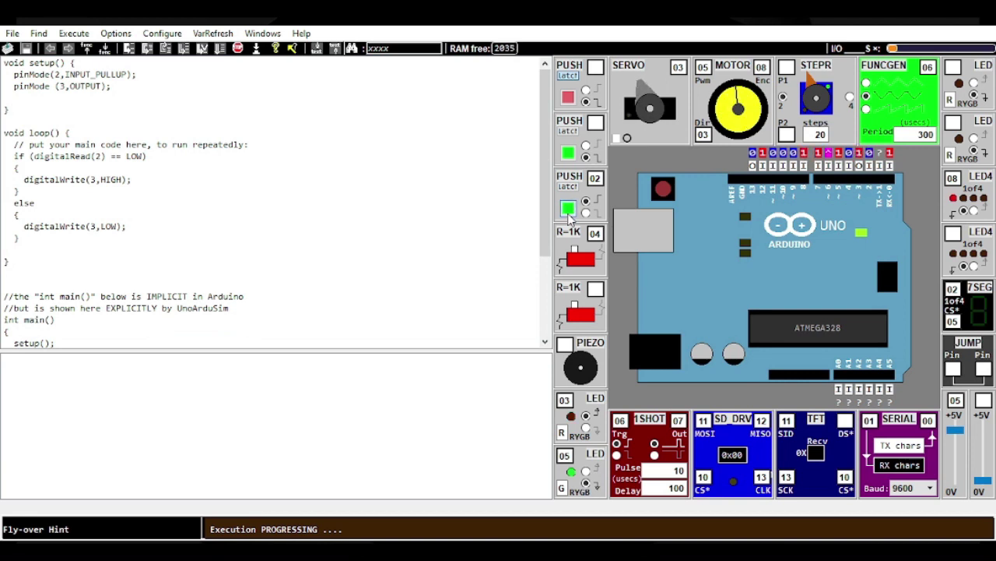
pyautogui.doubleClick(569, 209)
pyautogui.click(568, 210)
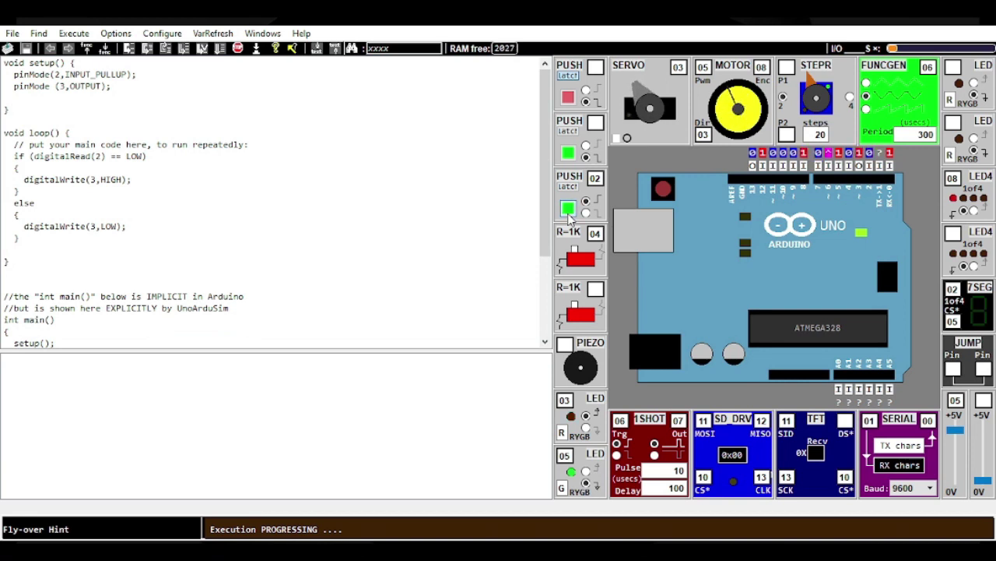